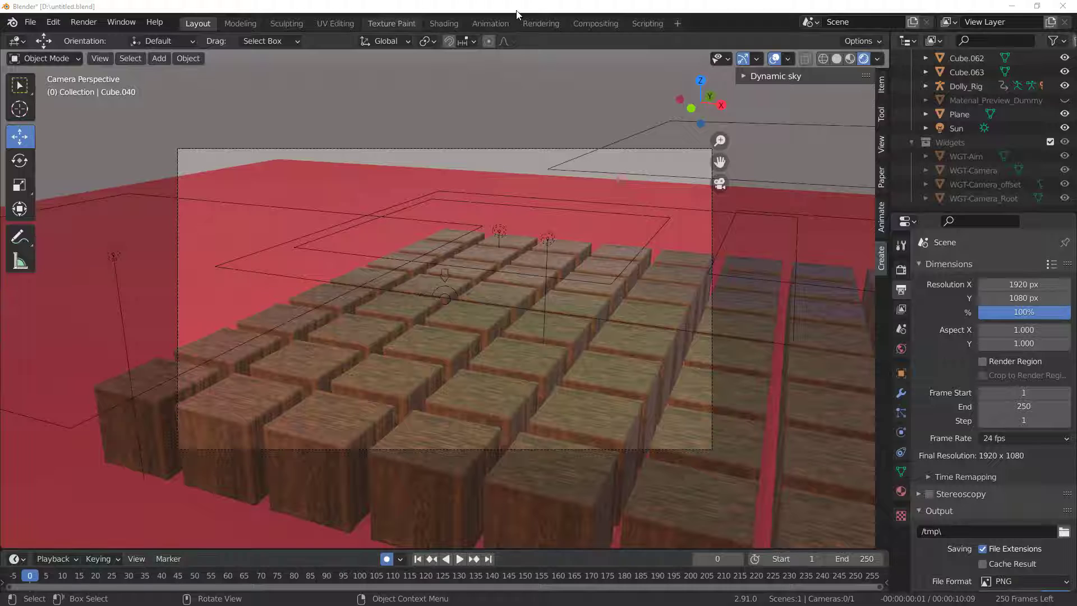
Play the wooden-blocks camera animation, then scrub back to about frame 36 and forward to about 105
{"action": "left_click", "coordinate": [517, 15]}
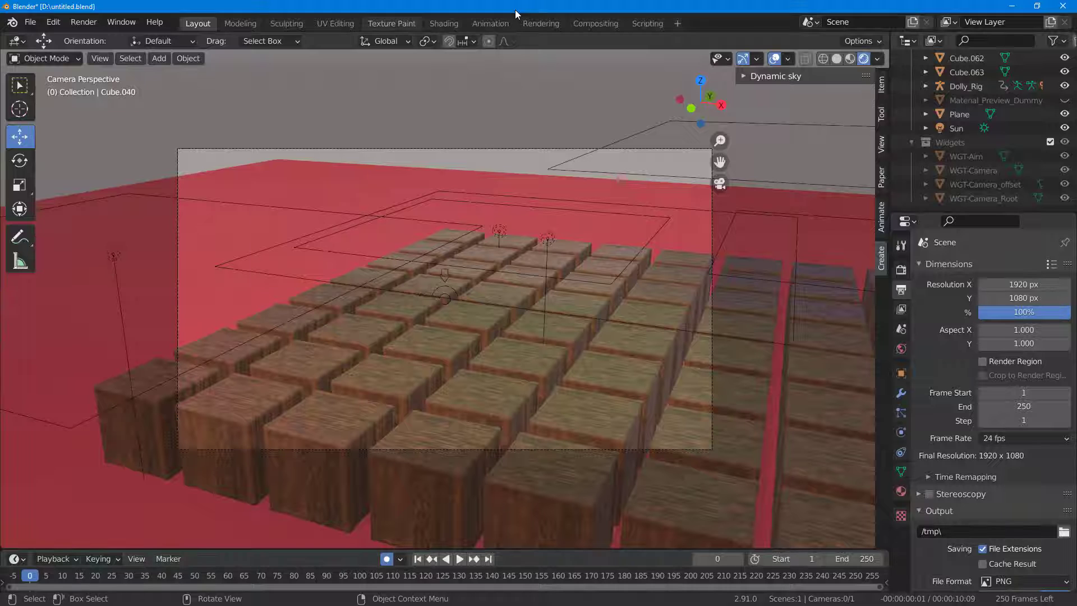
{"action": "left_click", "coordinate": [463, 559]}
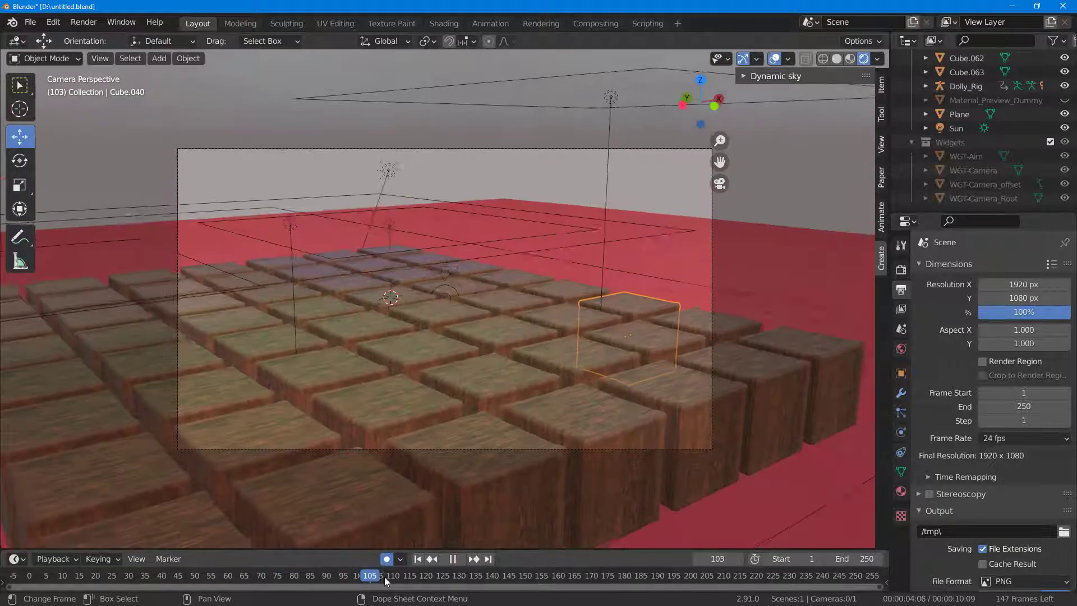
{"action": "left_click_drag", "start_coordinate": [385, 580], "coordinate": [161, 584]}
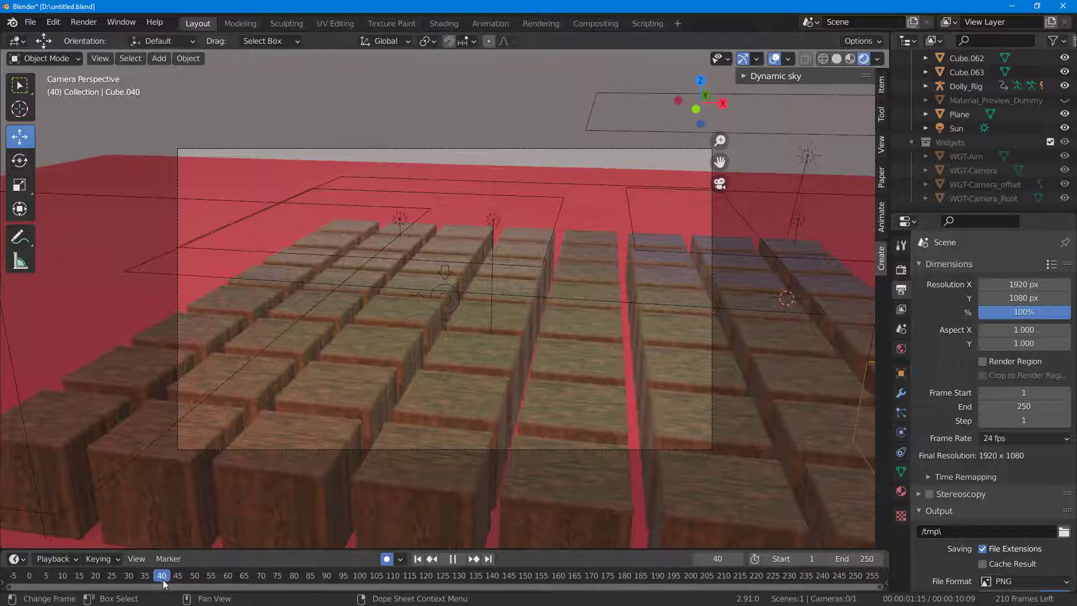
{"action": "left_click_drag", "start_coordinate": [331, 583], "coordinate": [409, 586]}
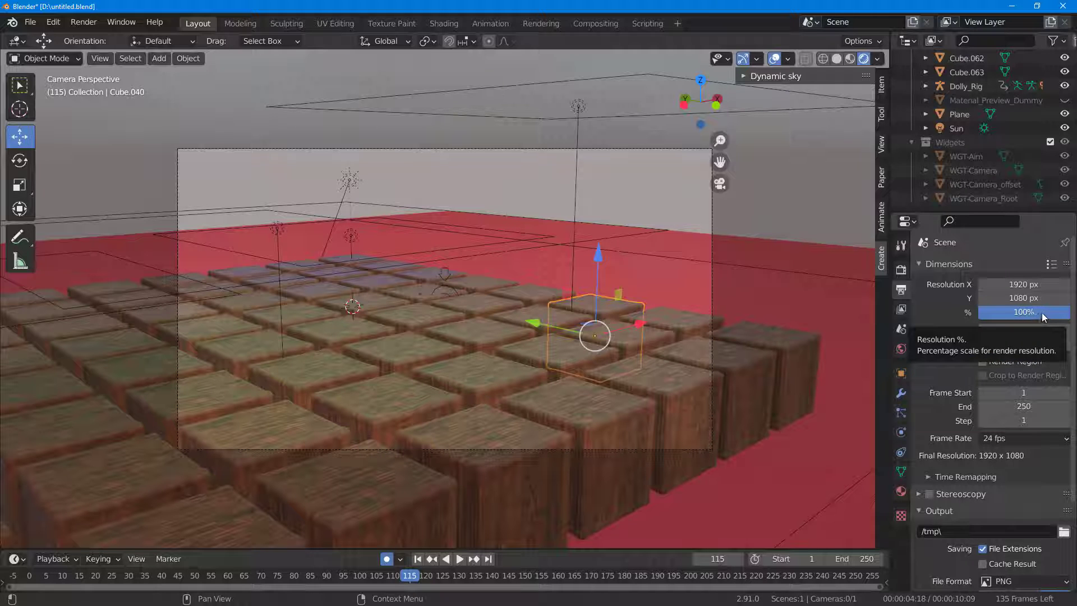
Set the Resolution % to 25, giving a 480 × 270 render
{"action": "left_click_drag", "start_coordinate": [1027, 315], "coordinate": [954, 315]}
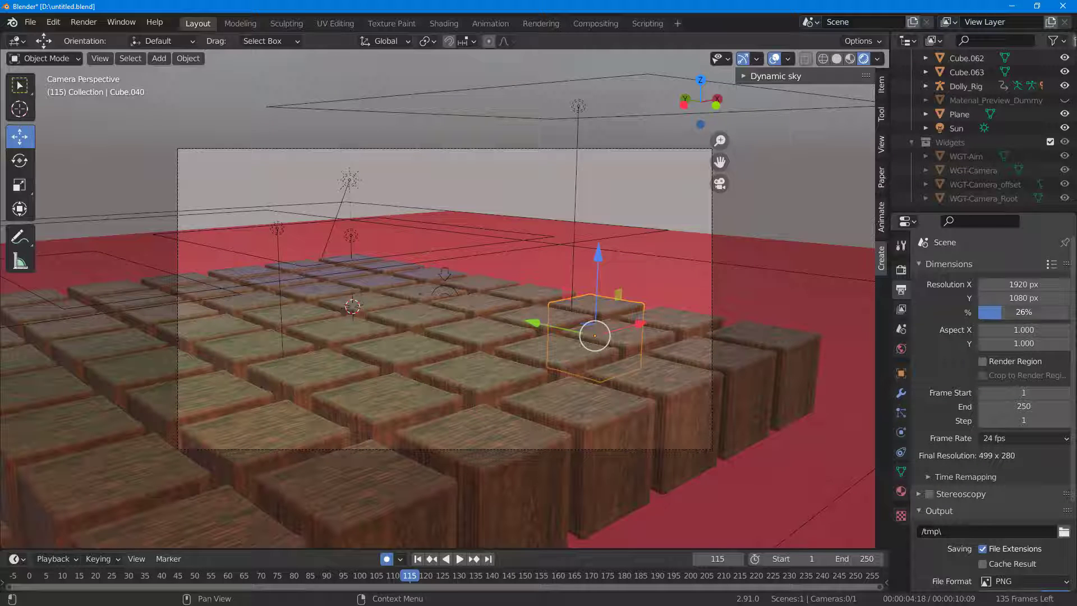
{"action": "double_click", "coordinate": [1012, 314]}
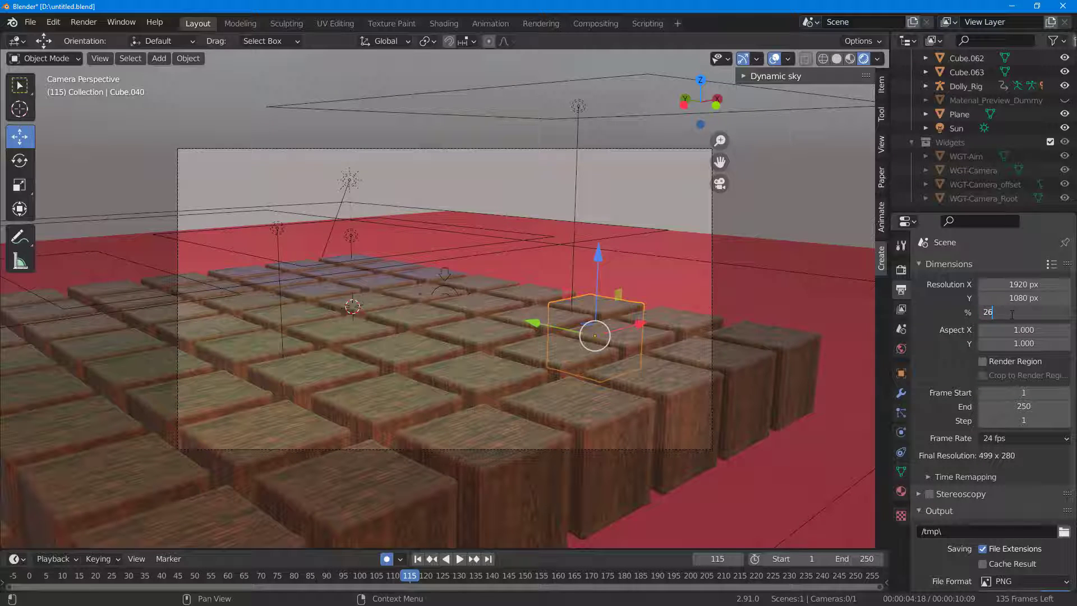
{"action": "type", "text": "25"}
{"action": "key", "text": "Return"}
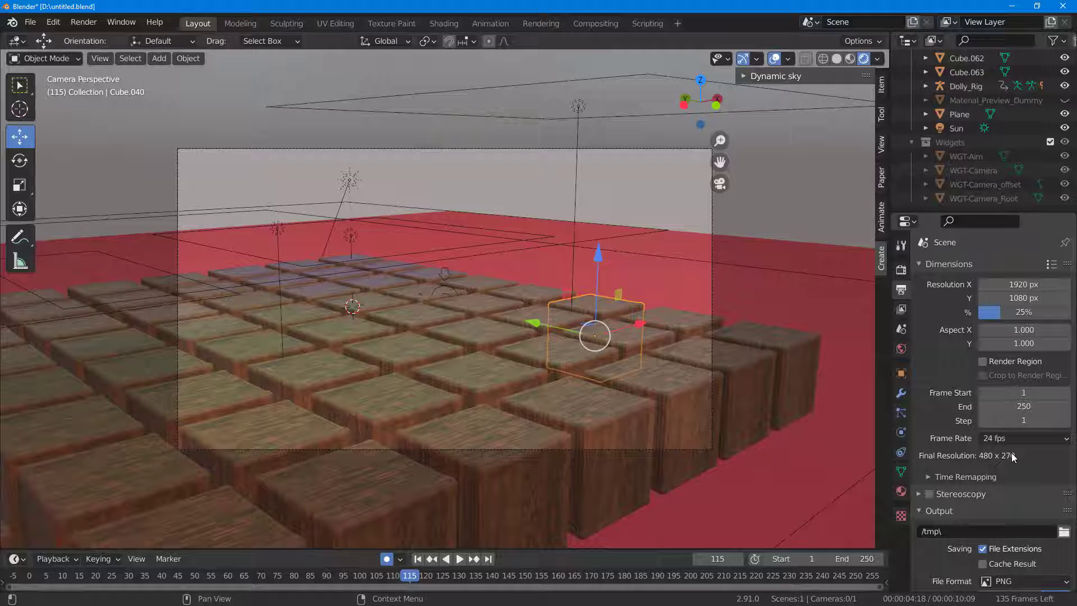
Set Frame Start to 40 and Frame End to 120
{"action": "left_click", "coordinate": [1027, 392]}
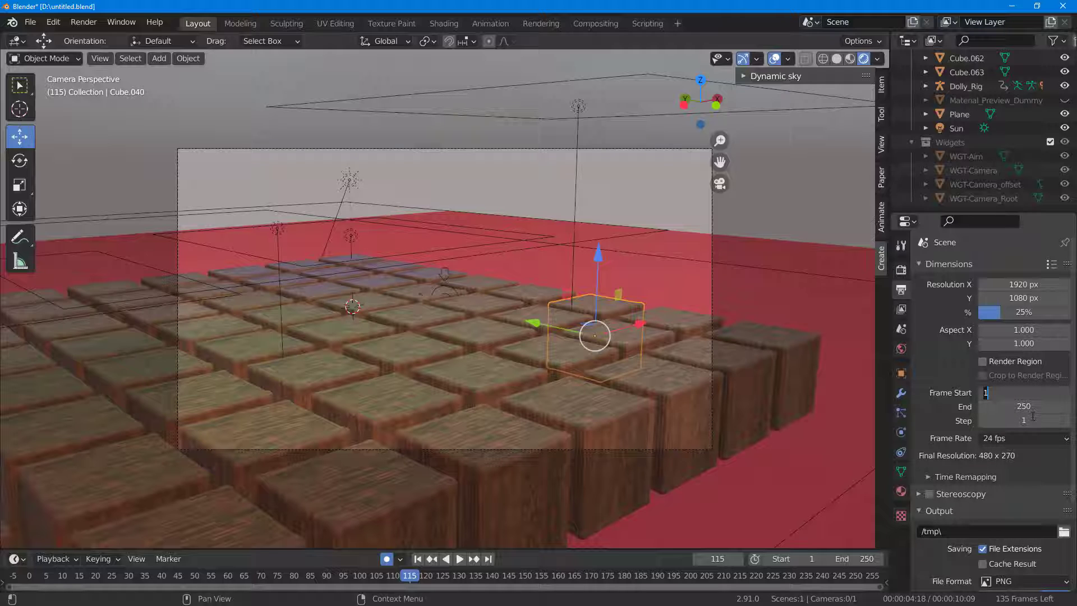
{"action": "type", "text": "40"}
{"action": "key", "text": "Tab"}
{"action": "type", "text": "120"}
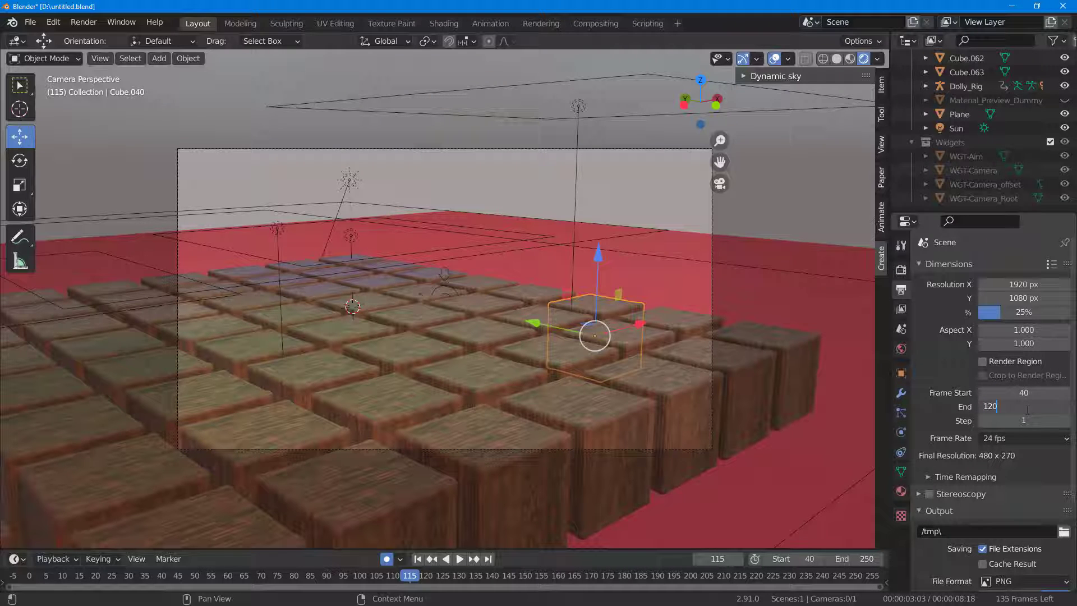
{"action": "key", "text": "Return"}
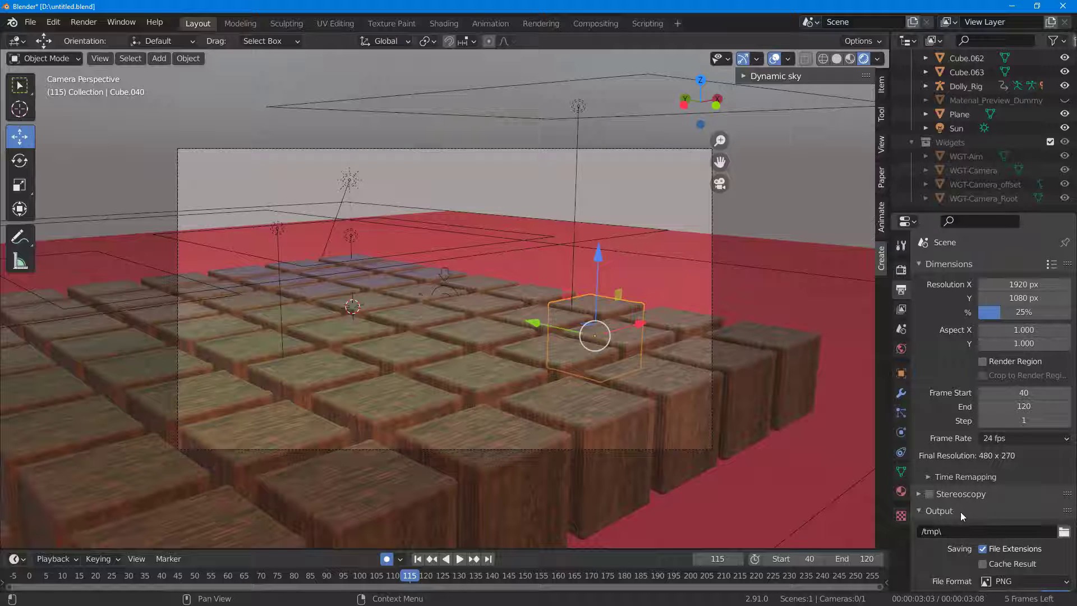
Create 'New Folder' on the Desktop and accept it as the render output location
{"action": "left_click", "coordinate": [1064, 533]}
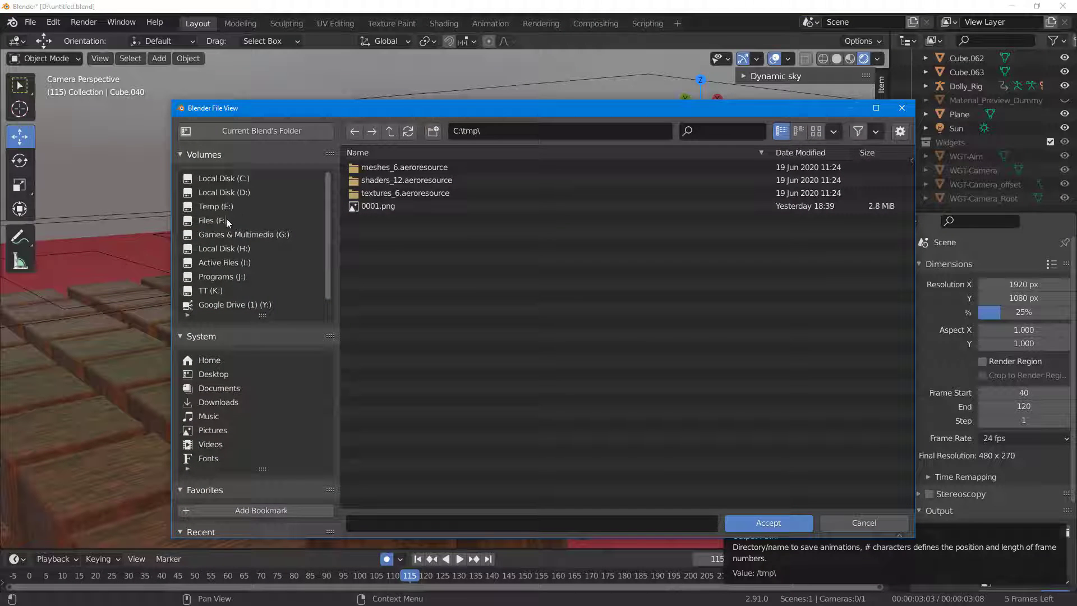
{"action": "left_click", "coordinate": [221, 375]}
{"action": "right_click", "coordinate": [422, 271]}
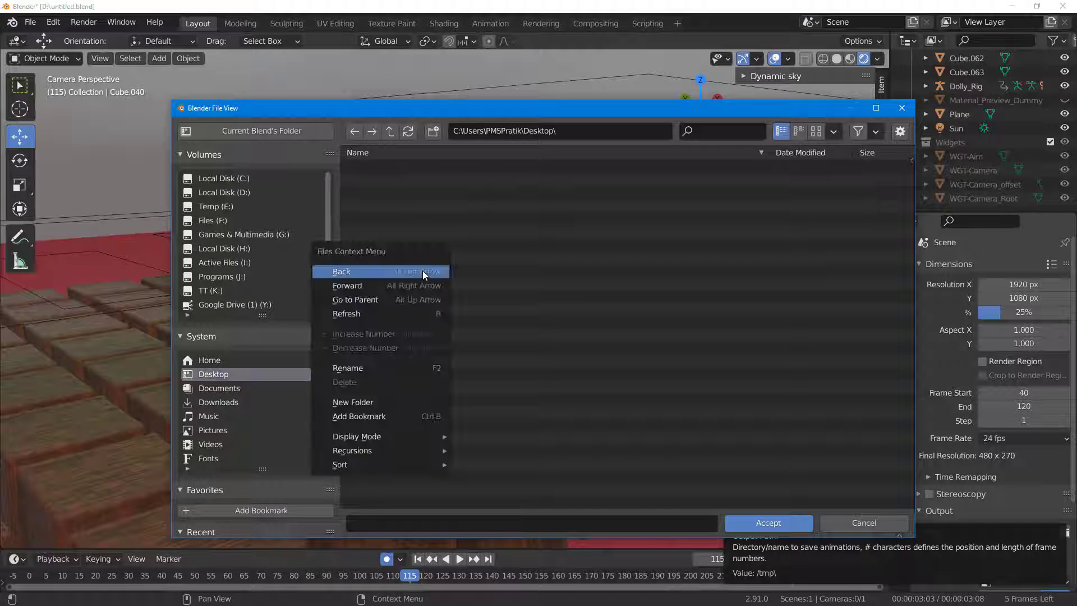
{"action": "right_click", "coordinate": [496, 324]}
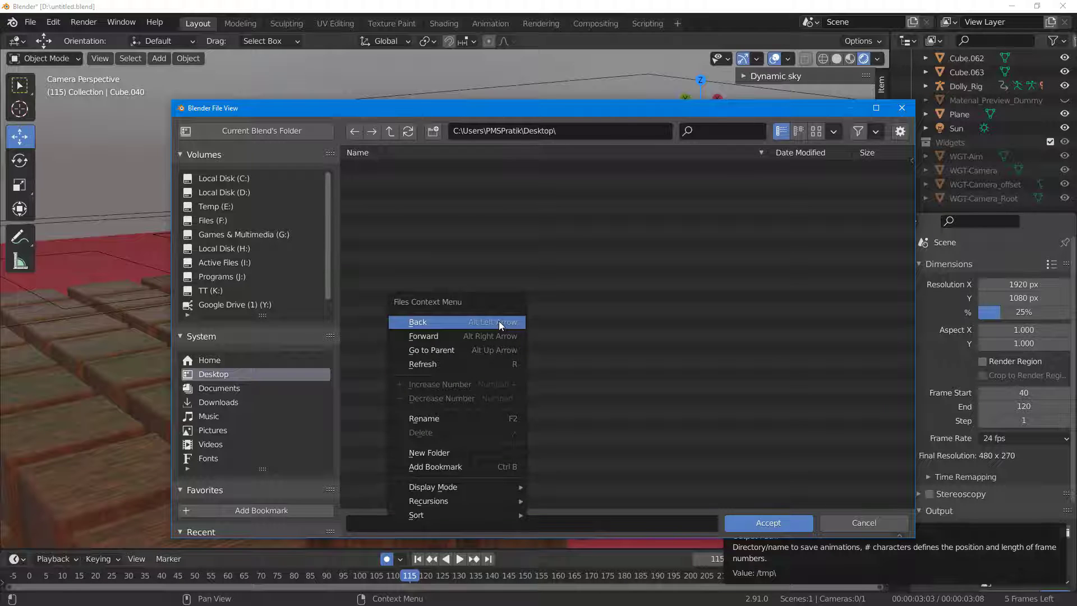
{"action": "left_click", "coordinate": [442, 451]}
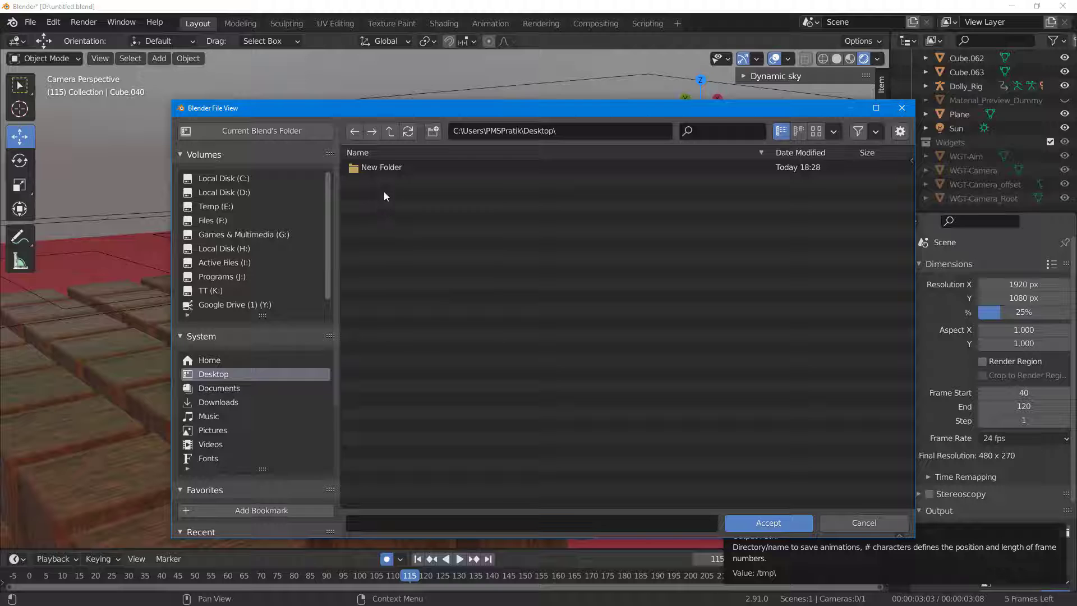
{"action": "double_click", "coordinate": [384, 167]}
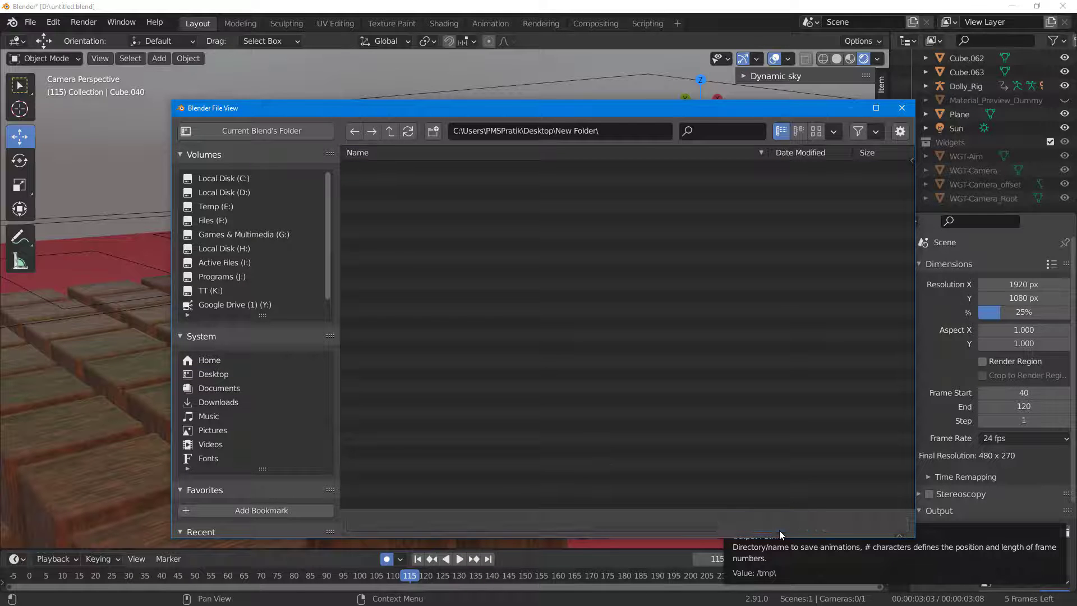
{"action": "left_click", "coordinate": [779, 529]}
{"action": "scroll", "coordinate": [1038, 553], "scroll_direction": "down", "scroll_amount": 3}
{"action": "scroll", "coordinate": [1038, 538], "scroll_direction": "down", "scroll_amount": 2}
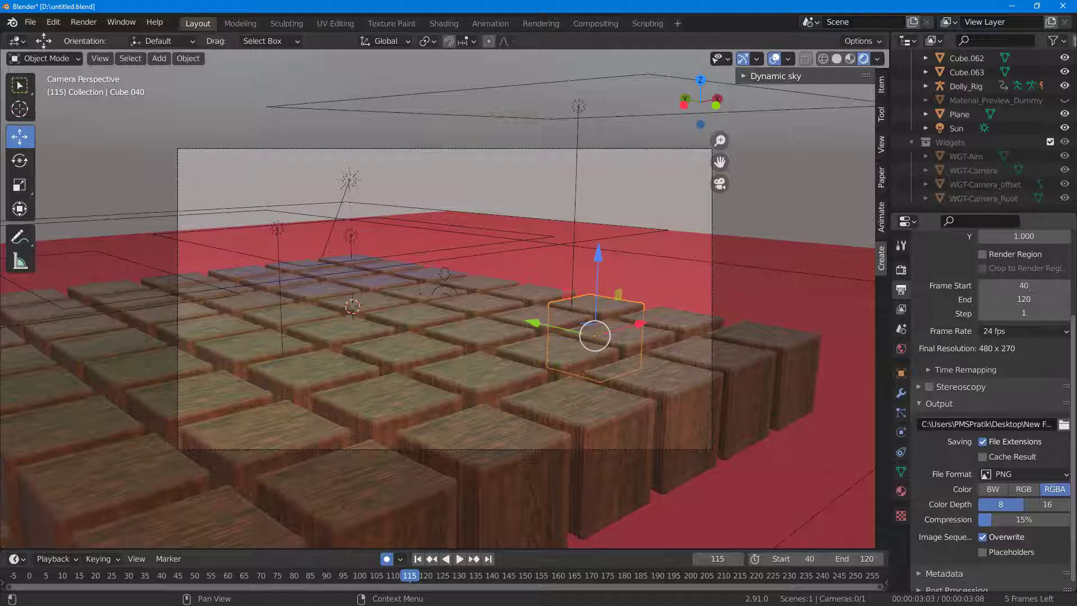
Change the output file format from PNG to JPEG with quality 80
{"action": "left_click", "coordinate": [1062, 475]}
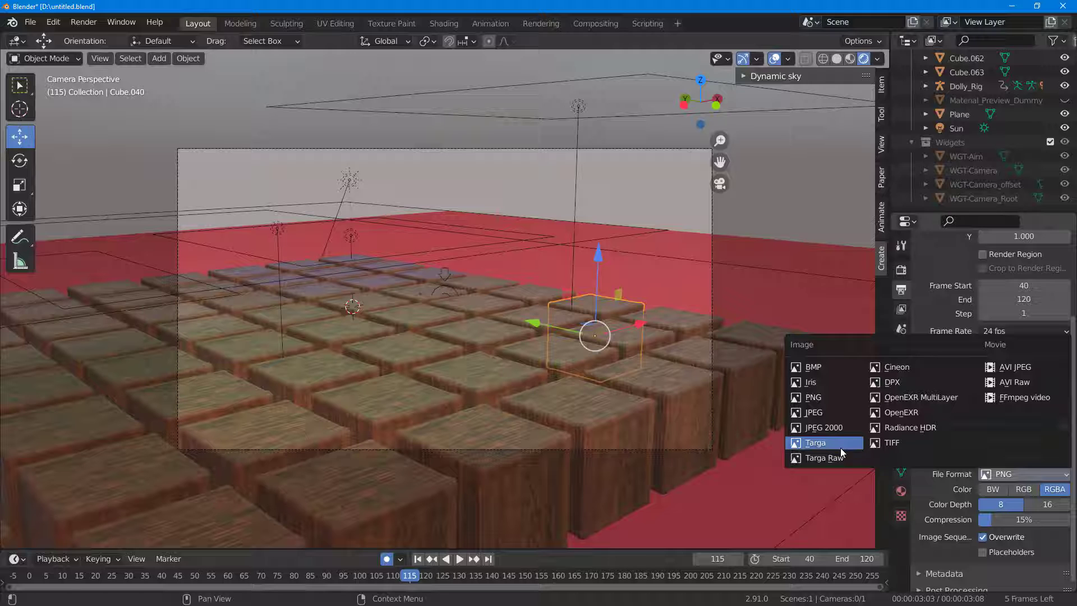
{"action": "left_click", "coordinate": [829, 418]}
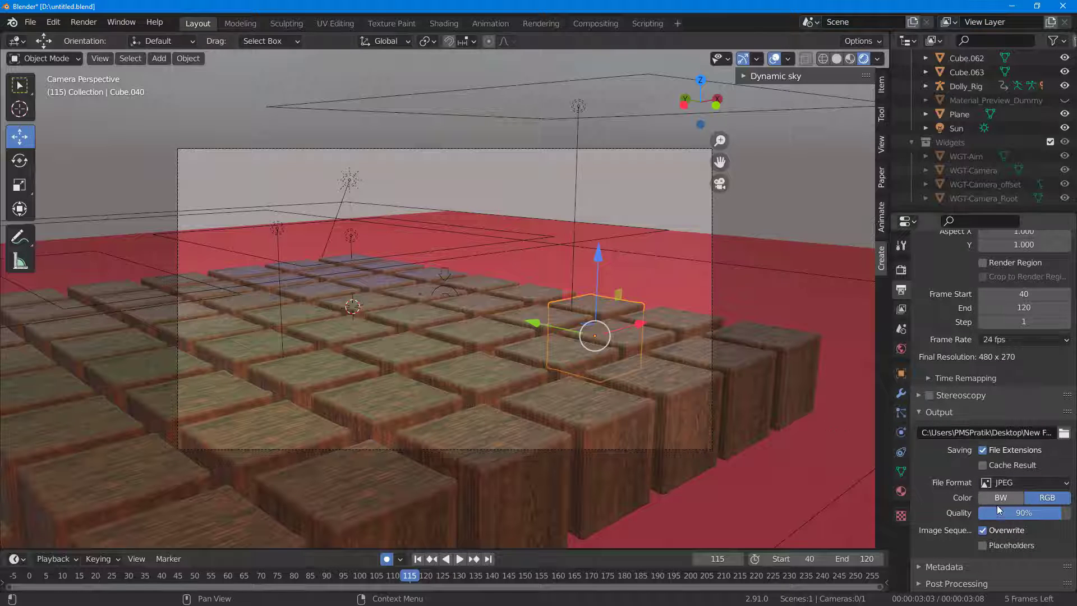
{"action": "left_click", "coordinate": [1048, 516]}
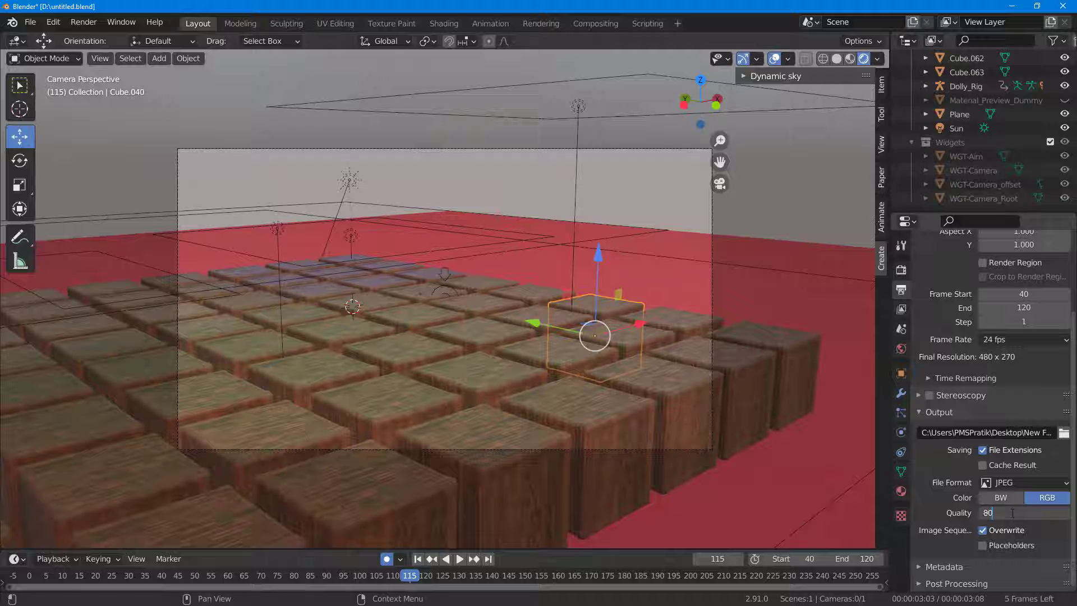
{"action": "type", "text": "80"}
{"action": "key", "text": "Return"}
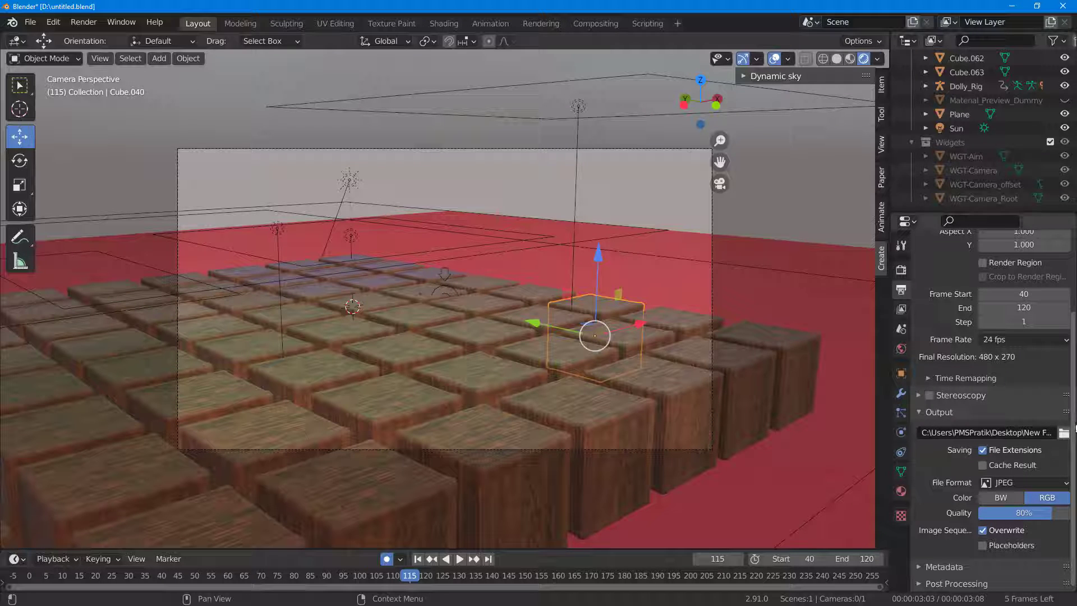
Expand the Metadata panel and review its settings
{"action": "left_click", "coordinate": [961, 568]}
{"action": "scroll", "coordinate": [974, 570], "scroll_direction": "down", "scroll_amount": 6}
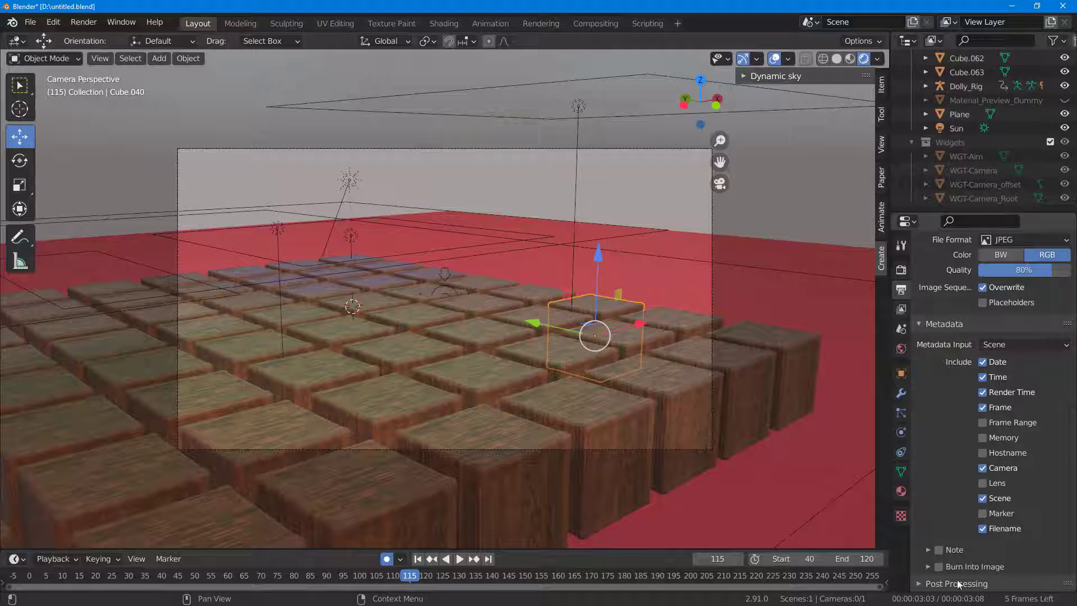
{"action": "scroll", "coordinate": [961, 563], "scroll_direction": "down", "scroll_amount": 2}
{"action": "scroll", "coordinate": [964, 536], "scroll_direction": "up", "scroll_amount": 12}
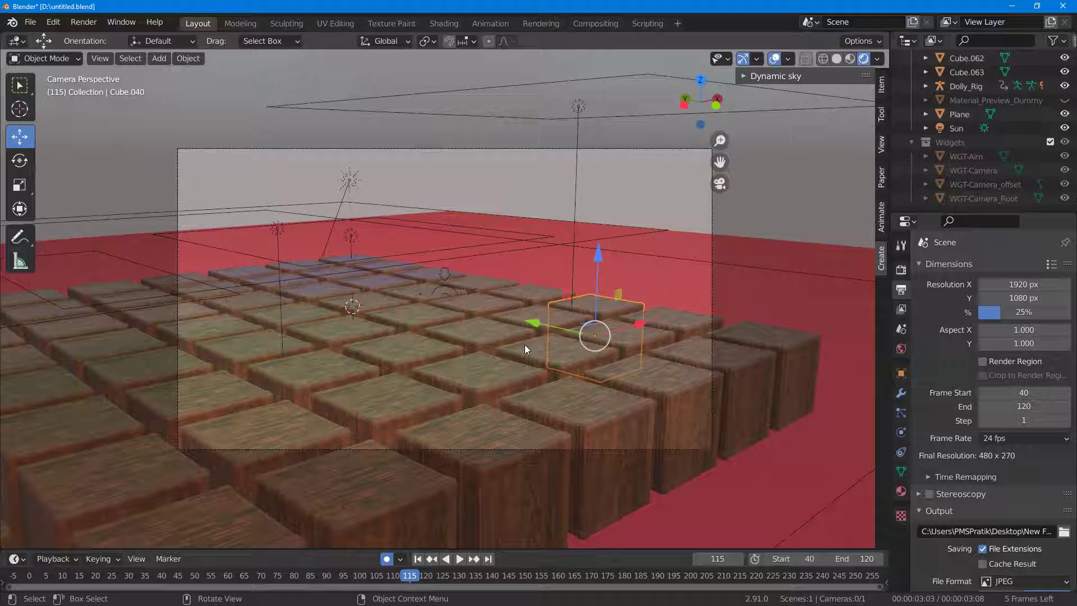
Render the animation, close the render window, and quit Blender without saving
{"action": "left_click_drag", "start_coordinate": [370, 576], "coordinate": [93, 576]}
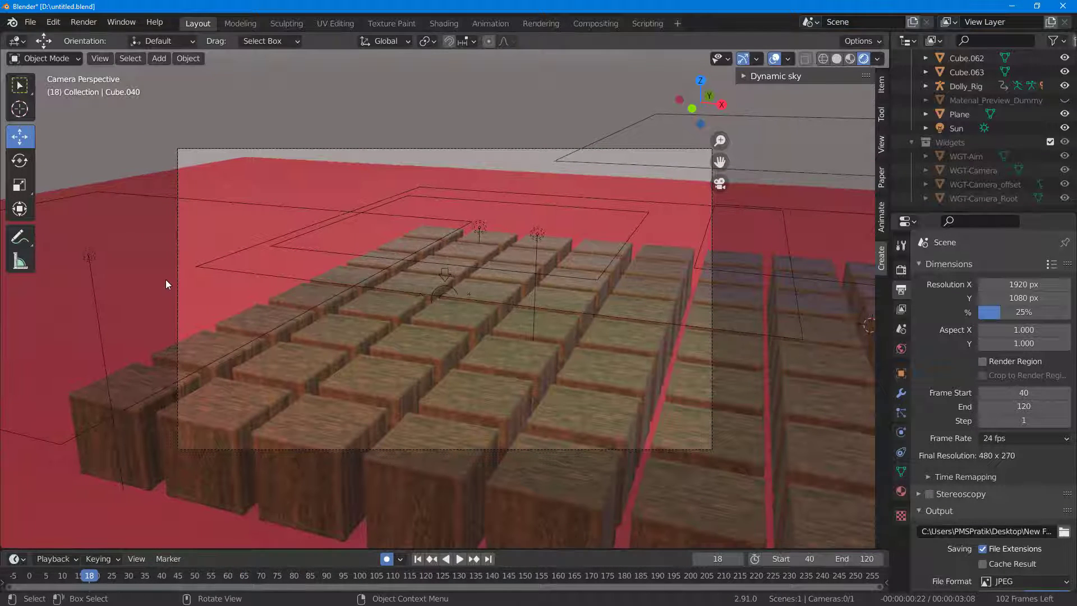
{"action": "left_click", "coordinate": [89, 24]}
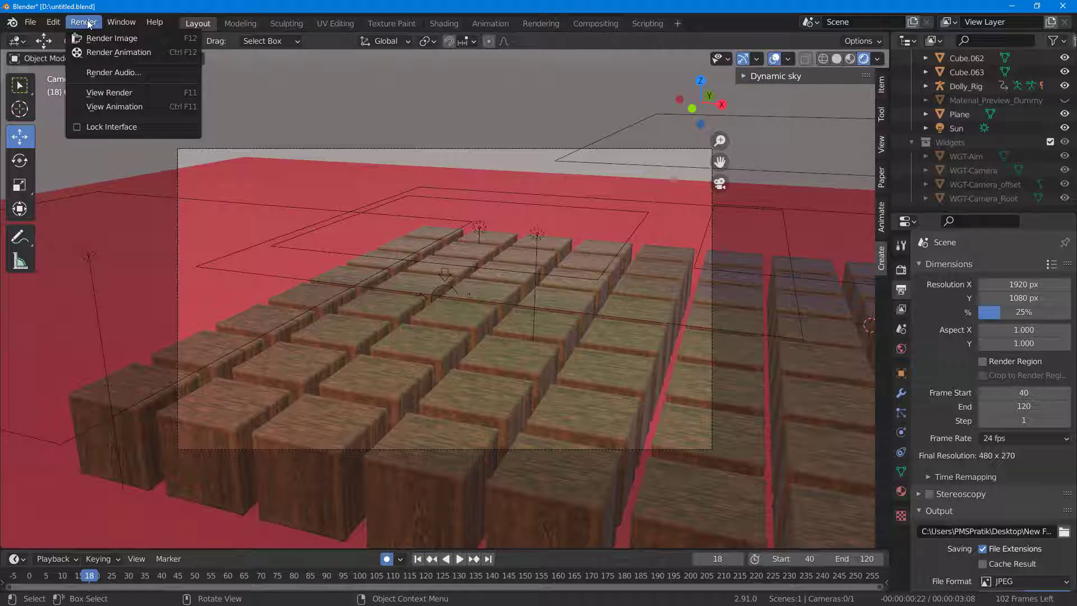
{"action": "left_click", "coordinate": [97, 51]}
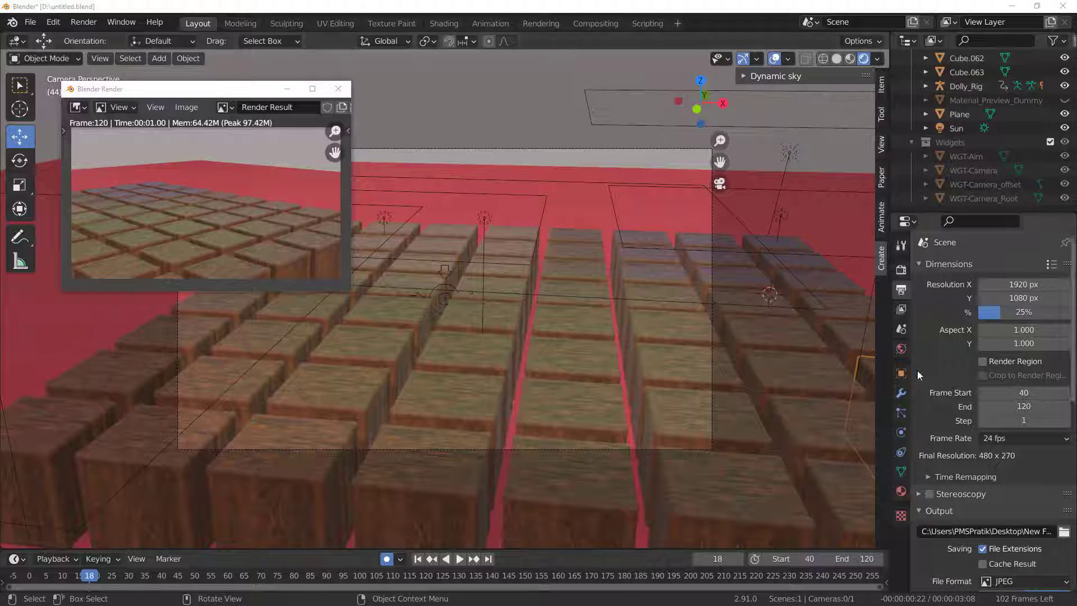
{"action": "left_click", "coordinate": [338, 88]}
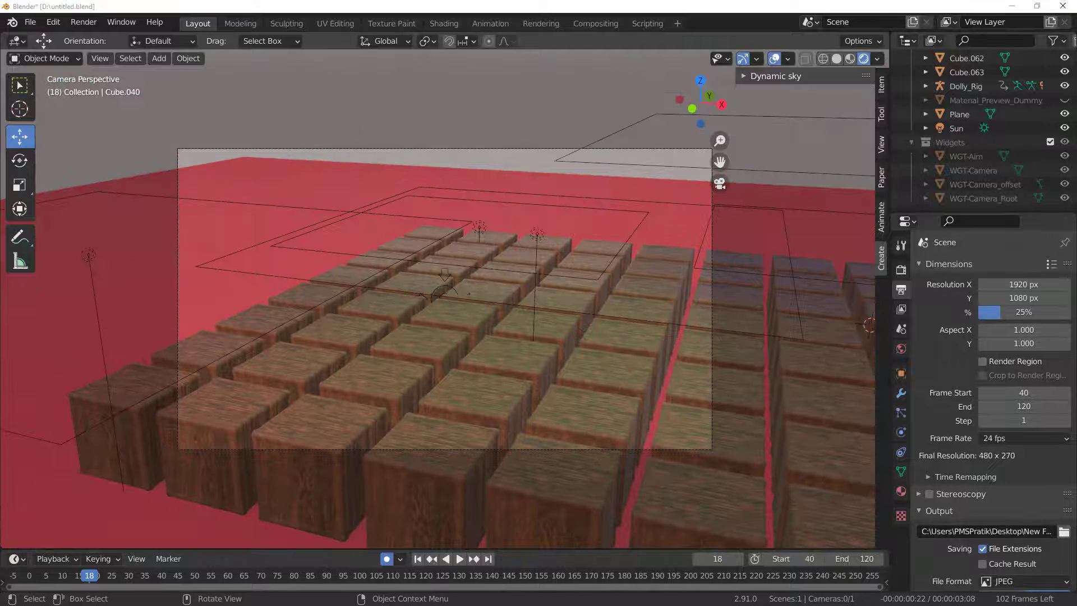
{"action": "left_click", "coordinate": [1062, 7]}
{"action": "left_click", "coordinate": [597, 336]}
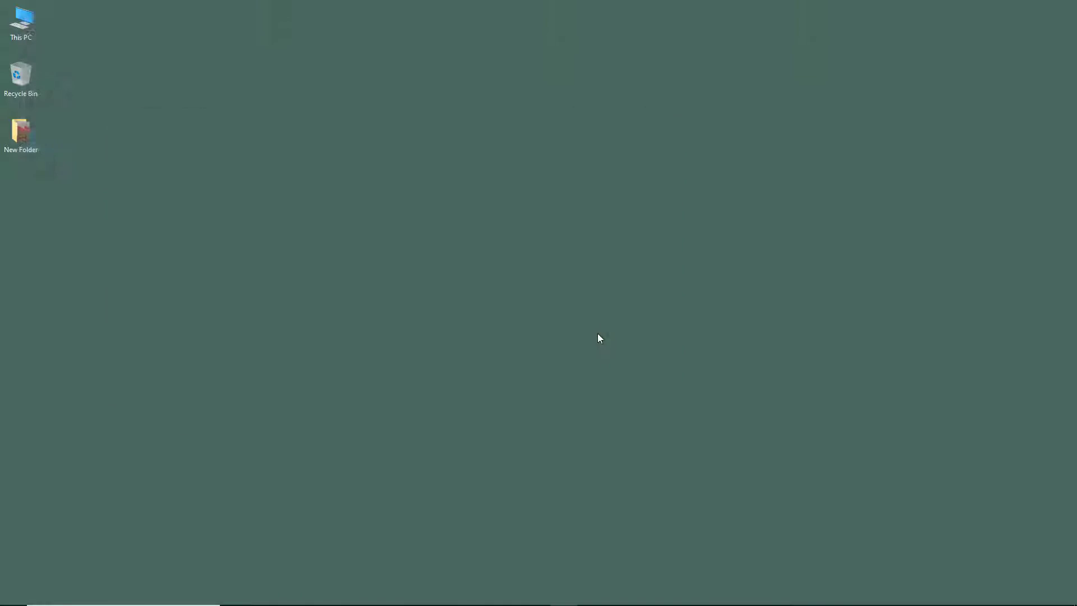
Open New Folder on the desktop and view 0040.jpg in Photos
{"action": "double_click", "coordinate": [21, 141]}
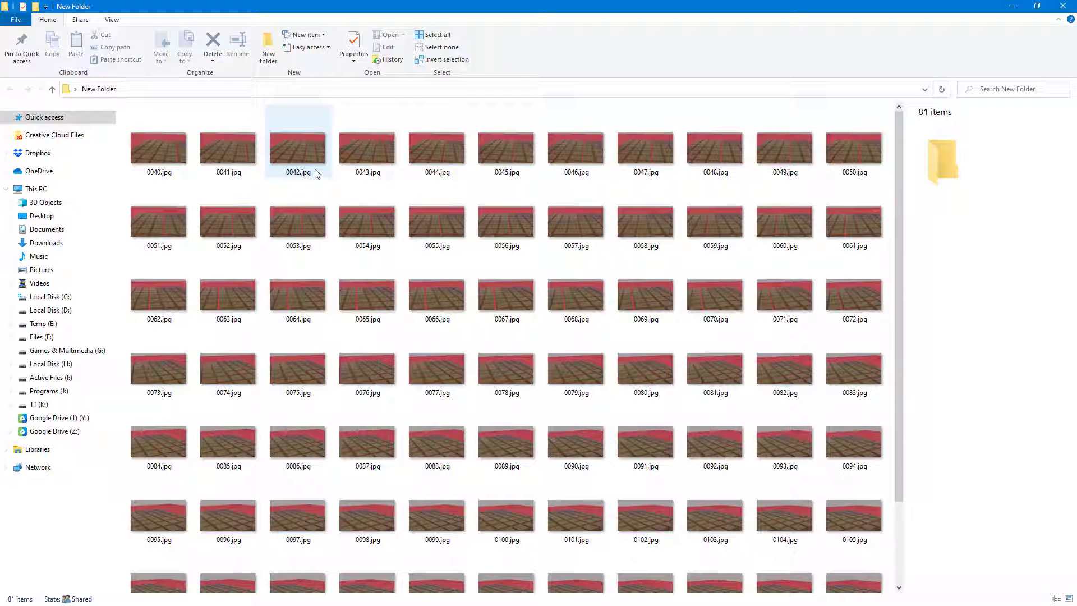
{"action": "scroll", "coordinate": [245, 211], "scroll_direction": "down", "scroll_amount": 2}
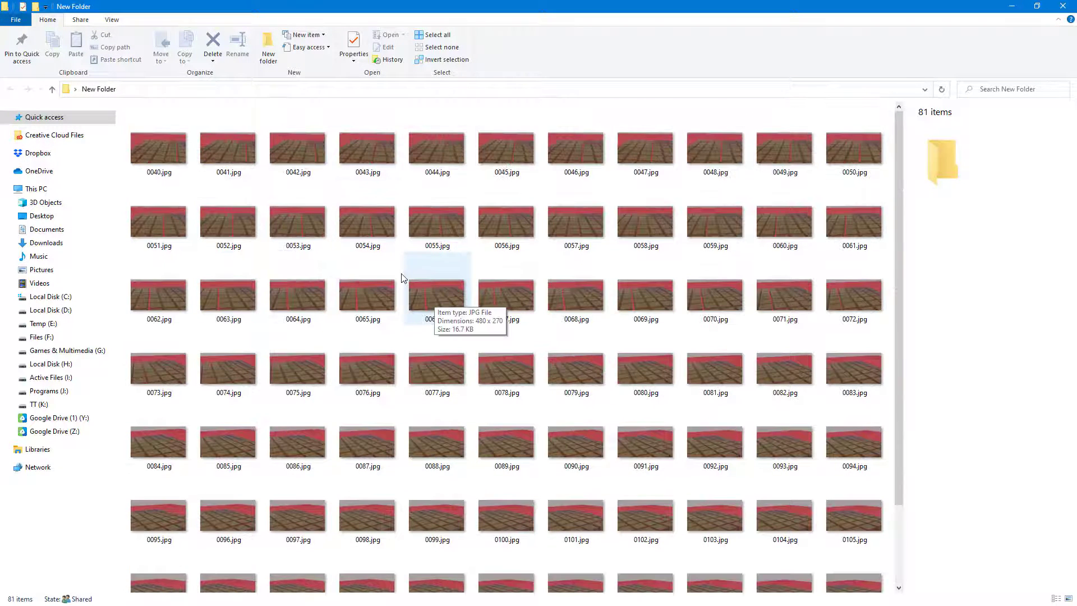
{"action": "scroll", "coordinate": [443, 303], "scroll_direction": "up", "scroll_amount": 1}
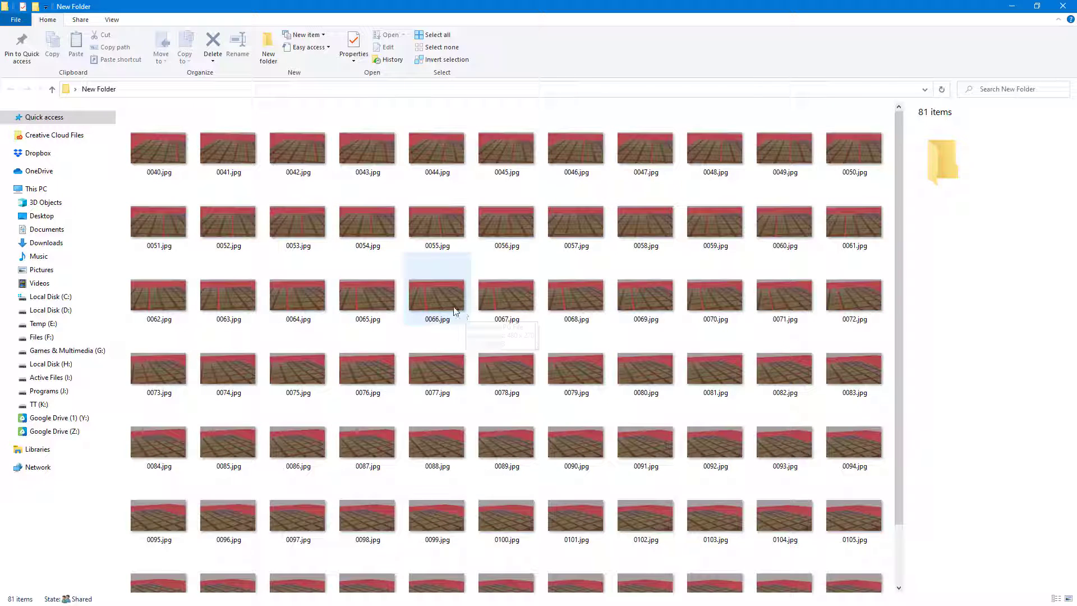
{"action": "double_click", "coordinate": [158, 160]}
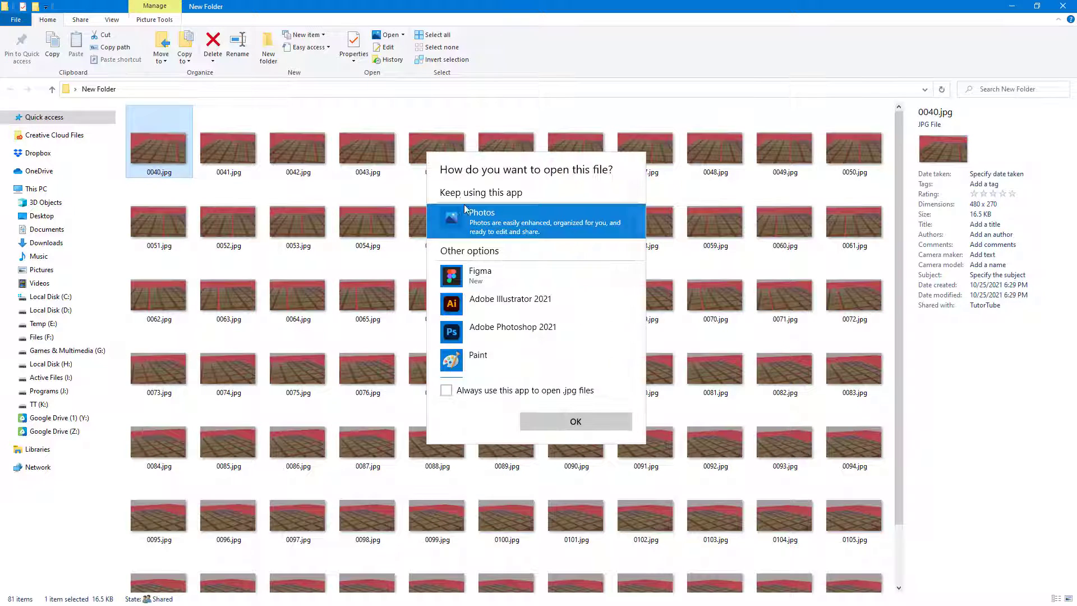
{"action": "double_click", "coordinate": [499, 227]}
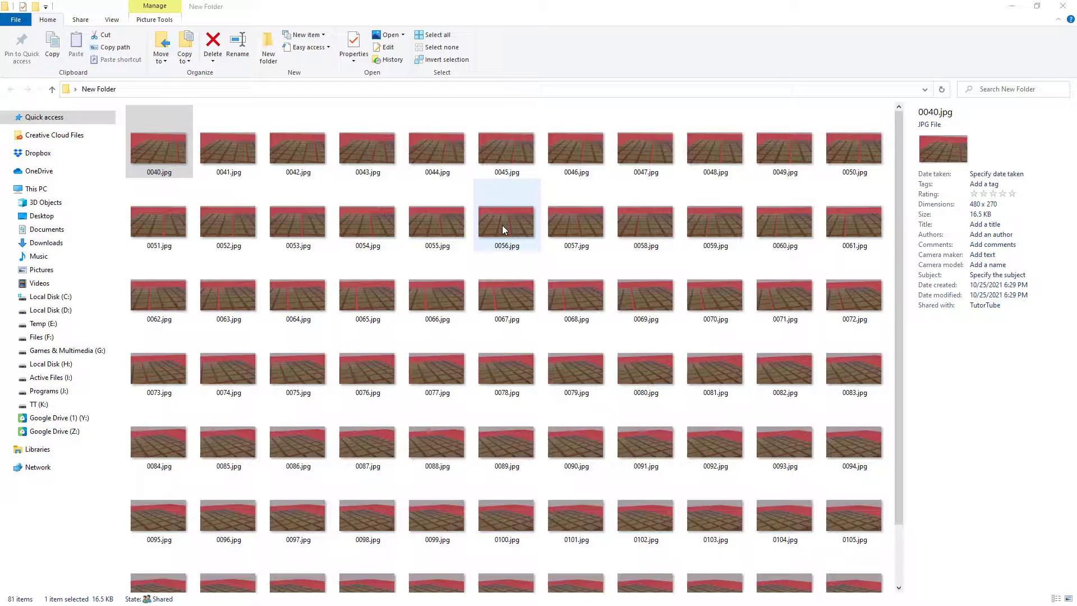
Step back and forth through the rendered JPG frames, ending on 0071.jpg
{"action": "key", "text": "Right"}
{"action": "key", "text": "Right"}
{"action": "key", "text": "Right"}
{"action": "key", "text": "Right"}
{"action": "key", "text": "Right"}
{"action": "key", "text": "Right"}
{"action": "key", "text": "Right"}
{"action": "key", "text": "Right"}
{"action": "key", "text": "Right"}
{"action": "key", "text": "Right"}
{"action": "key", "text": "Right"}
{"action": "key", "text": "Right"}
{"action": "key", "text": "Right"}
{"action": "key", "text": "Right"}
{"action": "key", "text": "Right"}
{"action": "key", "text": "Right"}
{"action": "key", "text": "Right"}
{"action": "key", "text": "Right"}
{"action": "key", "text": "Right"}
{"action": "key", "text": "Right"}
{"action": "key", "text": "Right"}
{"action": "key", "text": "Right"}
{"action": "key", "text": "Right"}
{"action": "key", "text": "Right"}
{"action": "key", "text": "Right"}
{"action": "key", "text": "Right"}
{"action": "key", "text": "Right"}
{"action": "key", "text": "Right"}
{"action": "key", "text": "Right"}
{"action": "key", "text": "Right"}
{"action": "key", "text": "Right"}
{"action": "key", "text": "Right"}
{"action": "key", "text": "Right"}
{"action": "key", "text": "Right"}
{"action": "key", "text": "Right"}
{"action": "key", "text": "Right"}
{"action": "key", "text": "Right"}
{"action": "key", "text": "Right"}
{"action": "key", "text": "Right"}
{"action": "key", "text": "Right"}
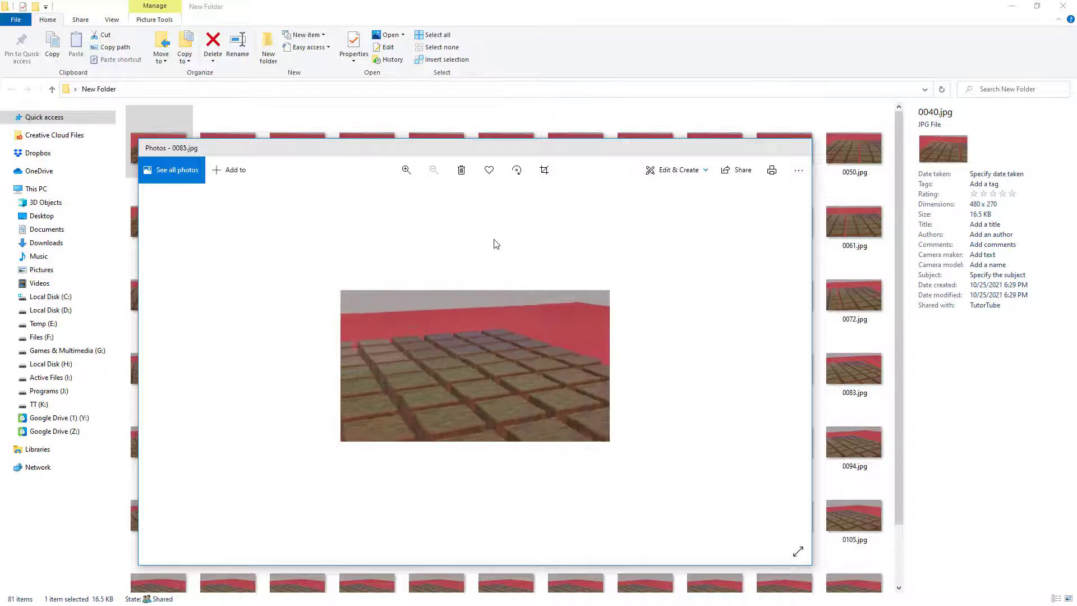
{"action": "key", "text": "Left"}
{"action": "key", "text": "Left"}
{"action": "key", "text": "Left"}
{"action": "key", "text": "Left"}
{"action": "key", "text": "Left"}
{"action": "key", "text": "Left"}
{"action": "key", "text": "Left"}
{"action": "key", "text": "Left"}
{"action": "key", "text": "Left"}
{"action": "key", "text": "Left"}
{"action": "key", "text": "Left"}
{"action": "key", "text": "Left"}
{"action": "key", "text": "Left"}
{"action": "key", "text": "Left"}
{"action": "key", "text": "Left"}
{"action": "key", "text": "Left"}
{"action": "key", "text": "Left"}
{"action": "key", "text": "Left"}
{"action": "key", "text": "Left"}
{"action": "key", "text": "Left"}
{"action": "key", "text": "Left"}
{"action": "key", "text": "Left"}
{"action": "key", "text": "Left"}
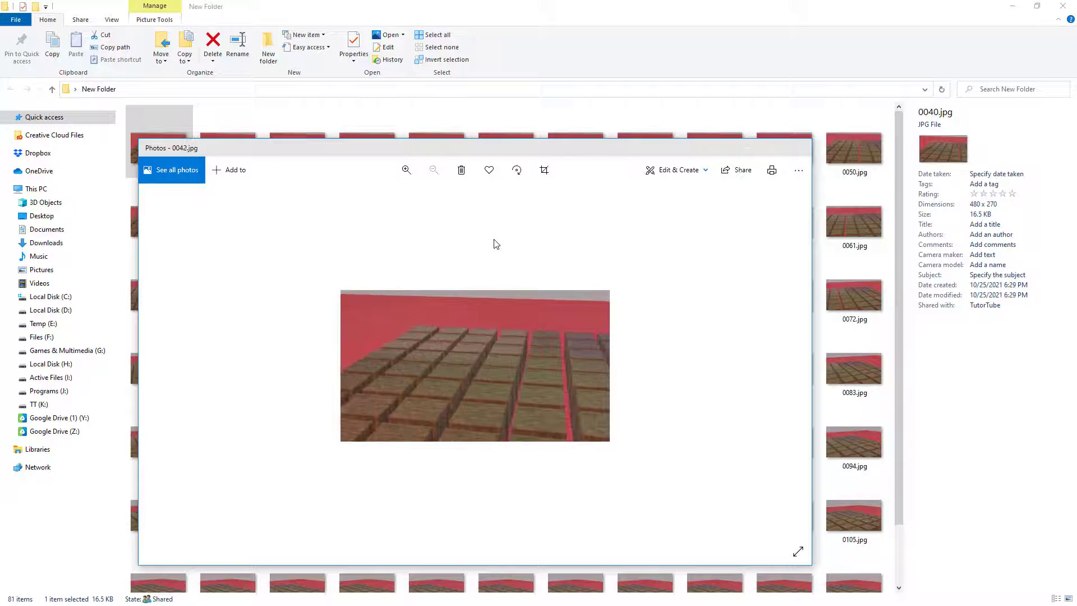
{"action": "key", "text": "Right"}
{"action": "key", "text": "Right"}
{"action": "key", "text": "Right"}
{"action": "key", "text": "Right"}
{"action": "key", "text": "Right"}
{"action": "key", "text": "Right"}
{"action": "key", "text": "Right"}
{"action": "key", "text": "Right"}
{"action": "key", "text": "Right"}
{"action": "key", "text": "Right"}
{"action": "key", "text": "Right"}
{"action": "key", "text": "Right"}
{"action": "key", "text": "Right"}
{"action": "key", "text": "Right"}
{"action": "key", "text": "Right"}
{"action": "key", "text": "Right"}
{"action": "key", "text": "Right"}
{"action": "key", "text": "Right"}
{"action": "key", "text": "Right"}
{"action": "key", "text": "Right"}
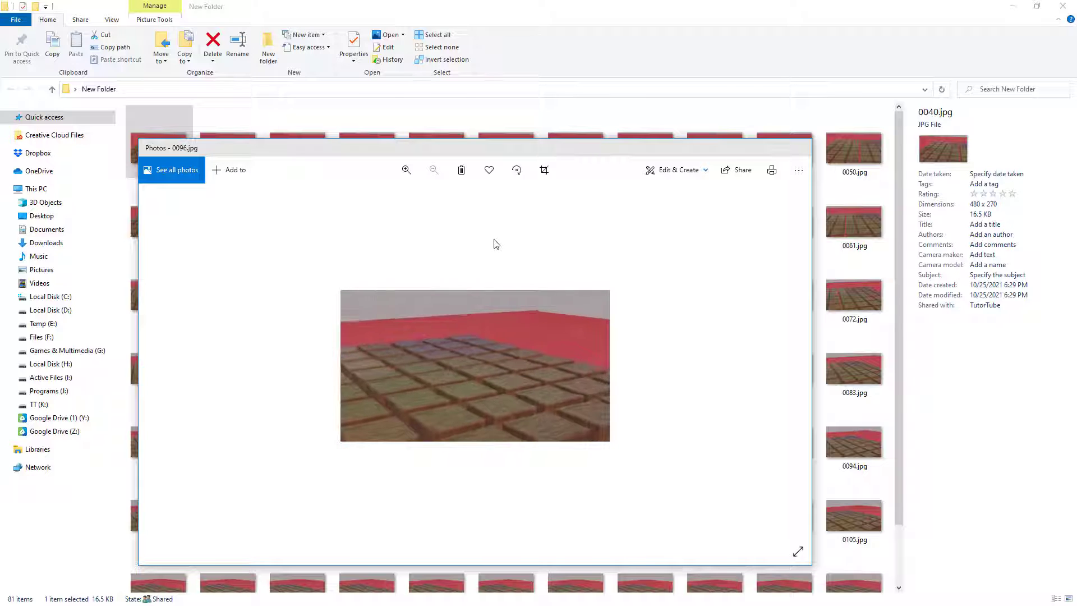
{"action": "key", "text": "Right"}
{"action": "key", "text": "Right"}
{"action": "key", "text": "Right"}
{"action": "key", "text": "Right"}
{"action": "key", "text": "Right"}
{"action": "key", "text": "Right"}
{"action": "key", "text": "Right"}
{"action": "key", "text": "Right"}
{"action": "key", "text": "Right"}
{"action": "key", "text": "Right"}
{"action": "key", "text": "Right"}
{"action": "key", "text": "Right"}
{"action": "key", "text": "Right"}
{"action": "key", "text": "Right"}
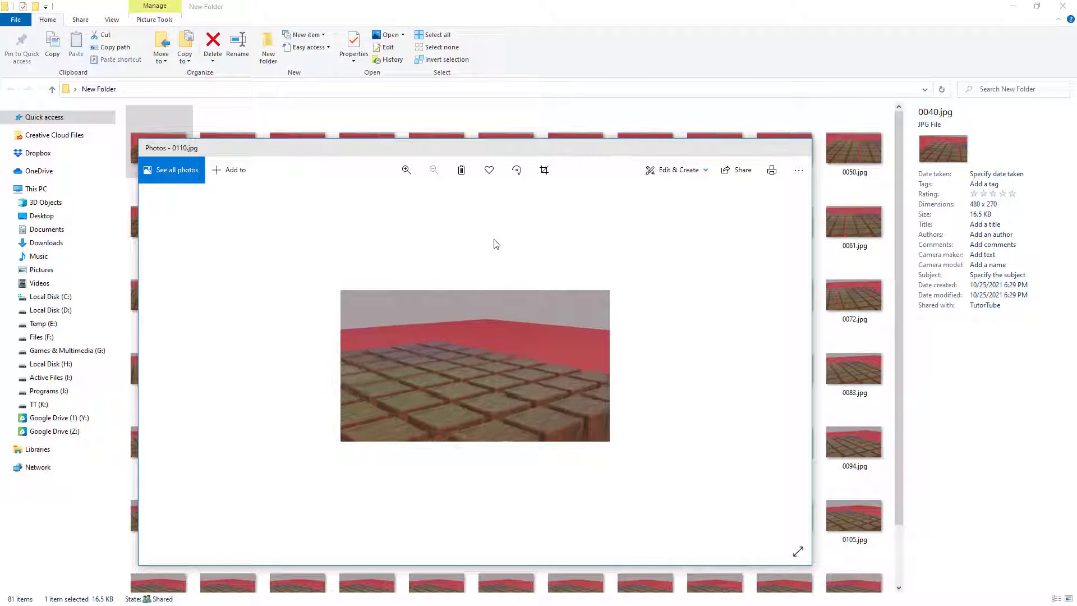
{"action": "key", "text": "Left"}
{"action": "key", "text": "Left"}
{"action": "key", "text": "Left"}
{"action": "key", "text": "Left"}
{"action": "key", "text": "Left"}
{"action": "key", "text": "Left"}
{"action": "key", "text": "Left"}
{"action": "key", "text": "Left"}
{"action": "key", "text": "Left"}
{"action": "key", "text": "Left"}
{"action": "key", "text": "Left"}
{"action": "key", "text": "Left"}
{"action": "key", "text": "Left"}
{"action": "key", "text": "Left"}
{"action": "key", "text": "Left"}
{"action": "key", "text": "Left"}
{"action": "key", "text": "Left"}
{"action": "key", "text": "Left"}
{"action": "key", "text": "Left"}
{"action": "key", "text": "Left"}
{"action": "key", "text": "Right"}
{"action": "key", "text": "Right"}
{"action": "key", "text": "Right"}
{"action": "key", "text": "Right"}
{"action": "key", "text": "Right"}
{"action": "key", "text": "Right"}
{"action": "key", "text": "Right"}
{"action": "key", "text": "Right"}
{"action": "key", "text": "Right"}
{"action": "key", "text": "Right"}
{"action": "key", "text": "Right"}
{"action": "key", "text": "Right"}
{"action": "key", "text": "Right"}
{"action": "key", "text": "Right"}
{"action": "key", "text": "Right"}
{"action": "key", "text": "Right"}
{"action": "key", "text": "Right"}
{"action": "key", "text": "Right"}
{"action": "key", "text": "Right"}
{"action": "key", "text": "Right"}
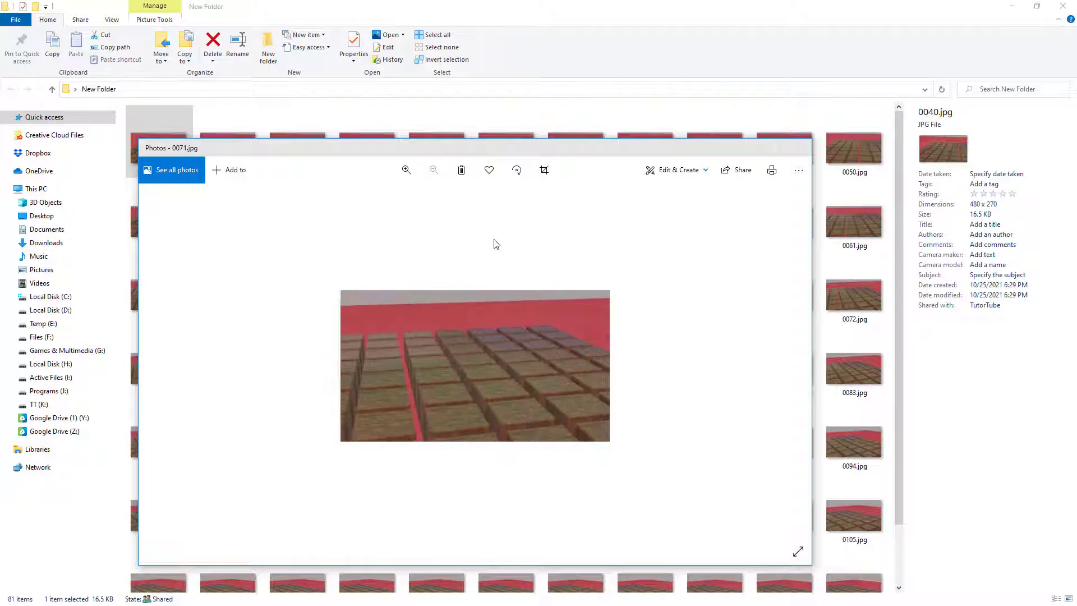